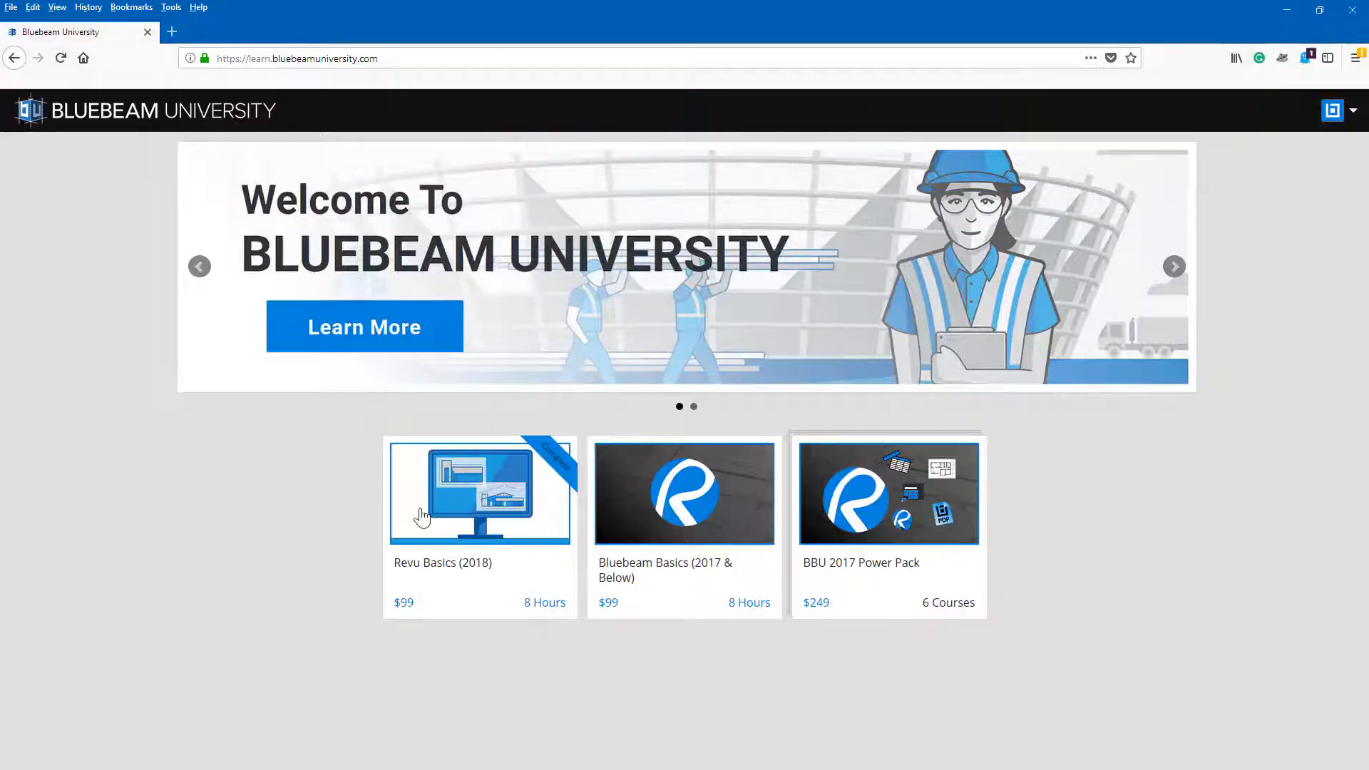
- Open the Revu Basics (2018) course card from the Bluebeam University catalog
left_click(422, 516)
scroll(684, 428, "down", 5)
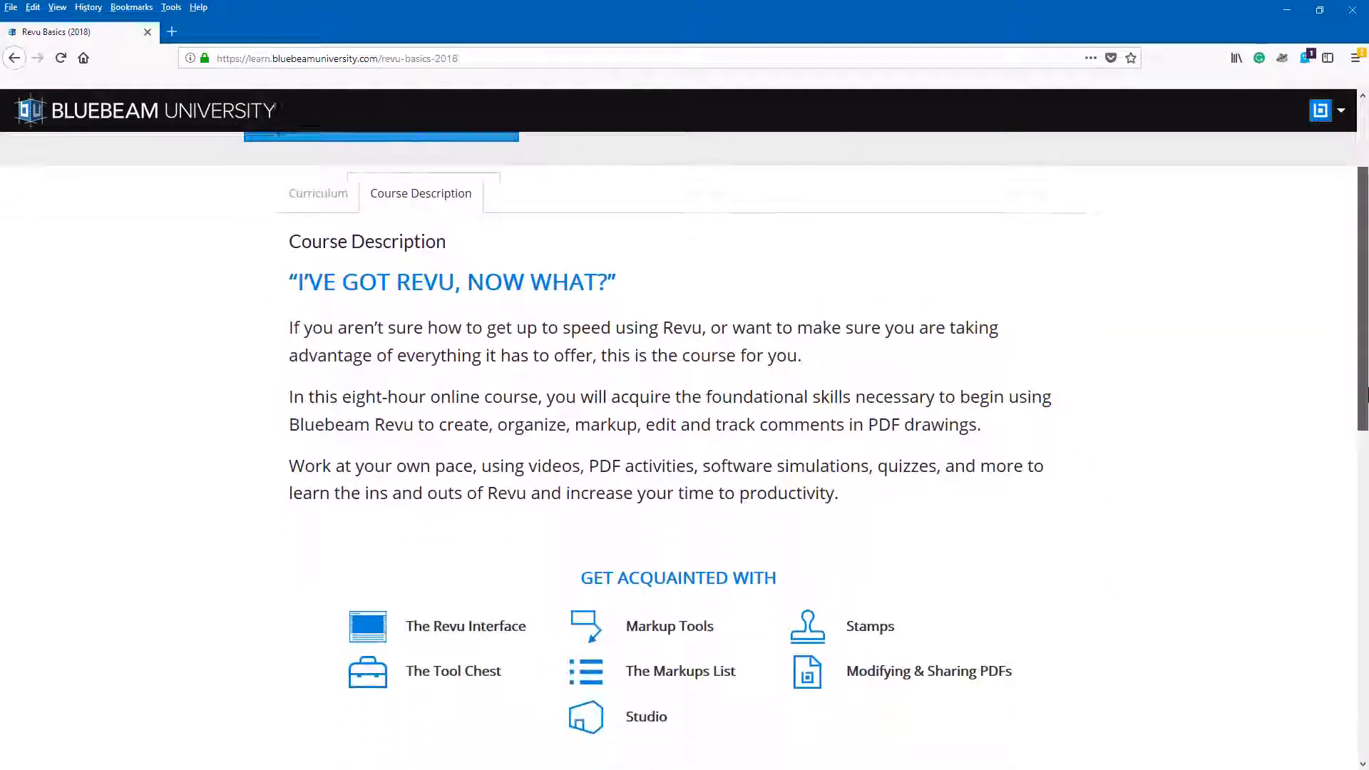
scroll(684, 428, "down", 2)
scroll(685, 428, "down", 2)
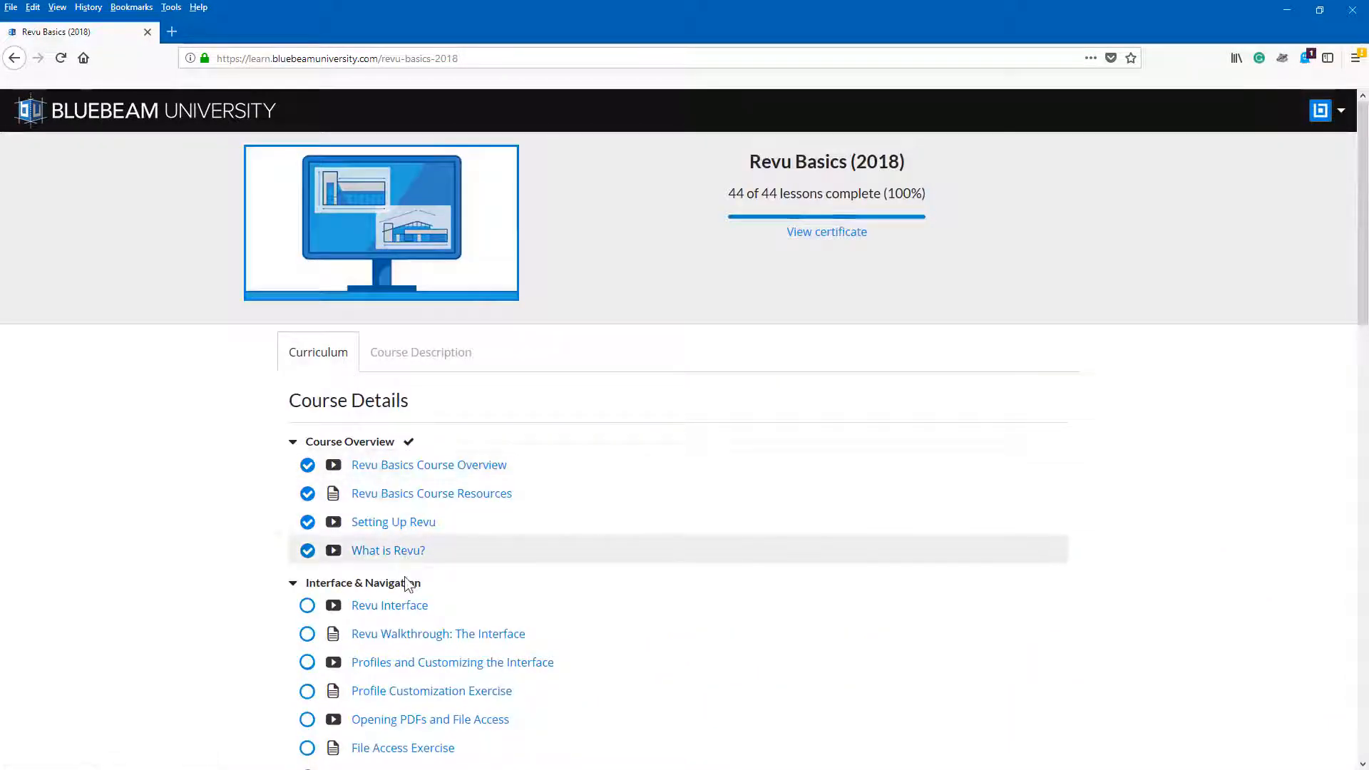
- Play the Revu Interface lesson full screen, finish the knowledge check and answer the navigation bar prompt
left_click(390, 605)
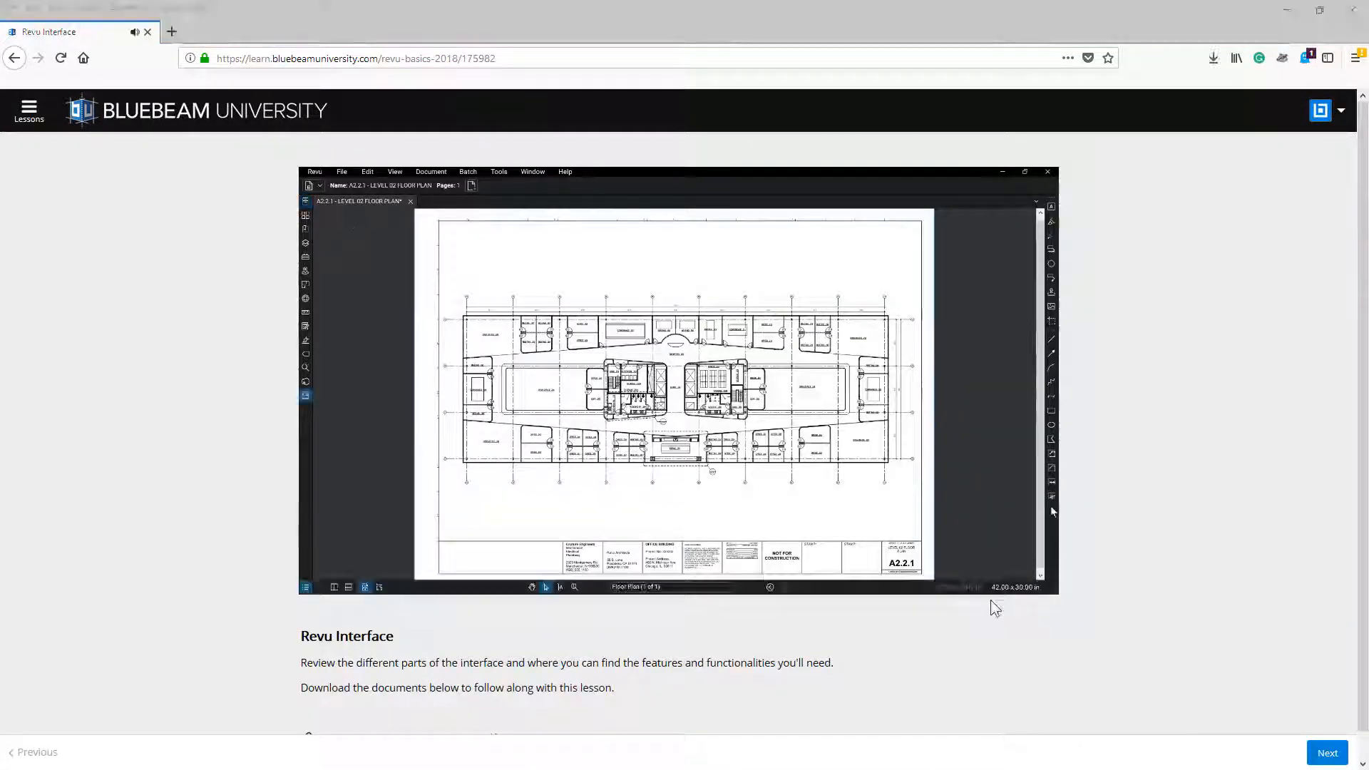
left_click(1053, 589)
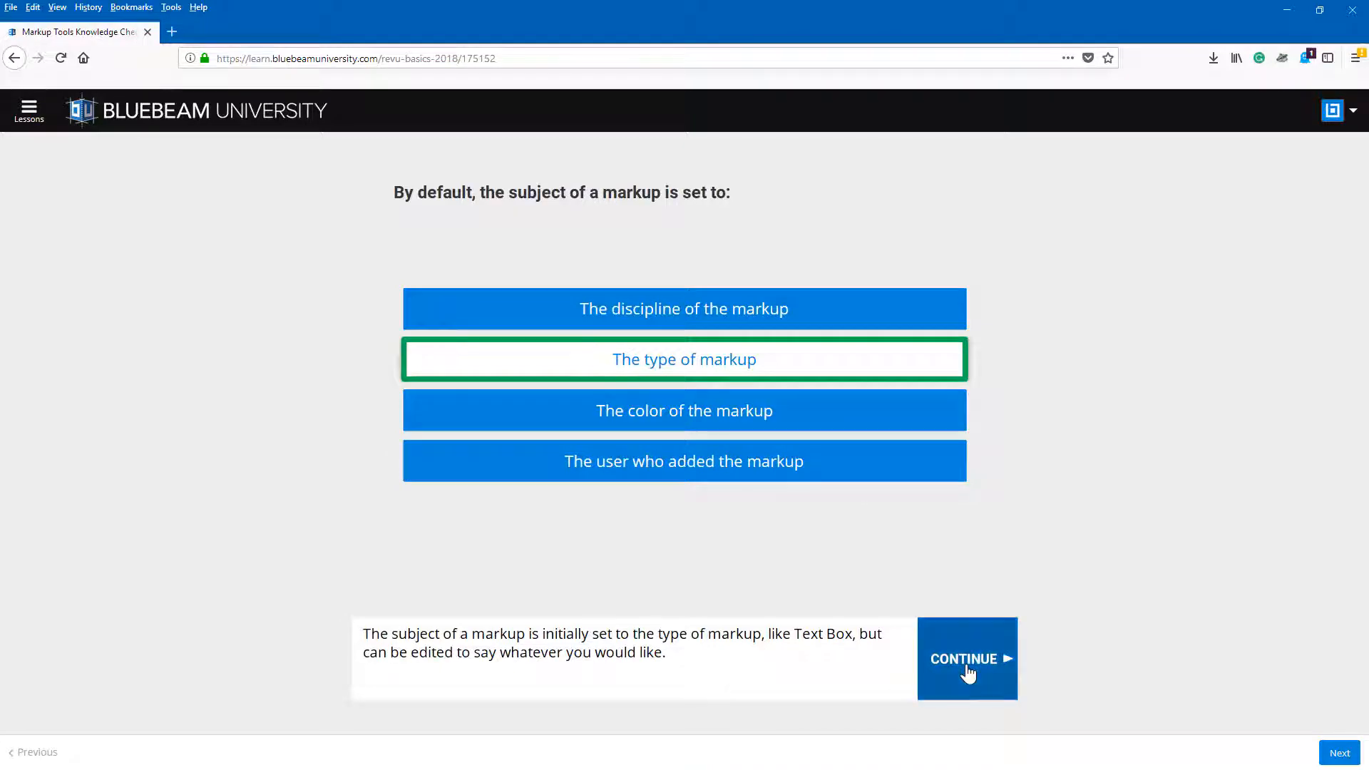
left_click(967, 668)
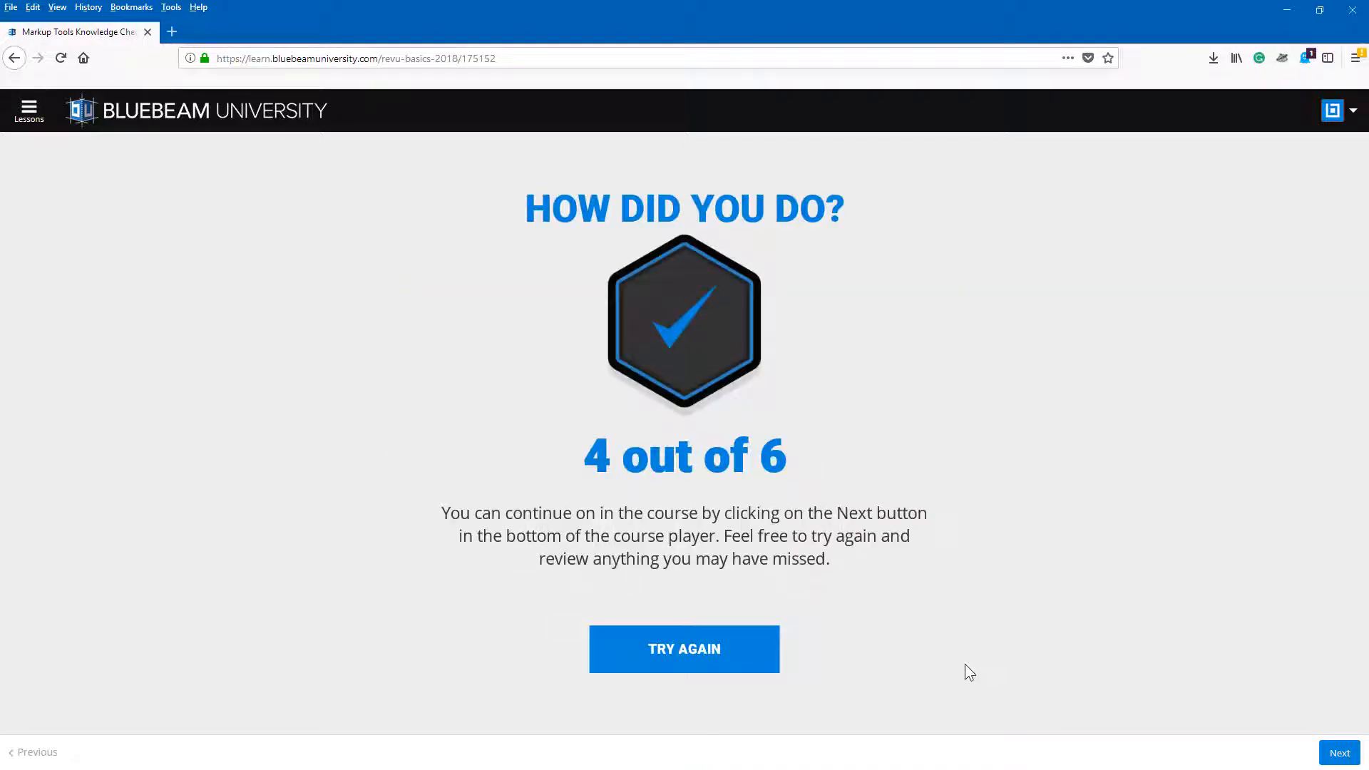
left_click(1339, 754)
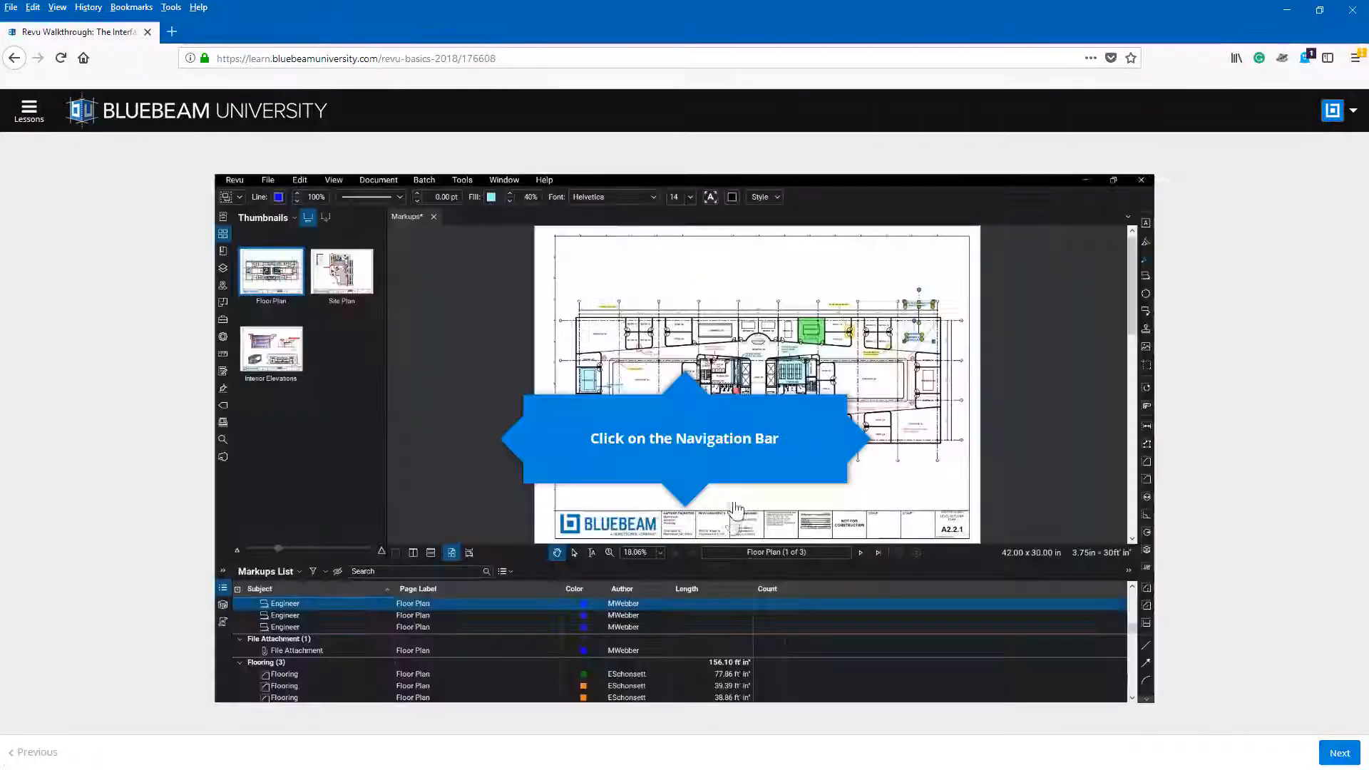
left_click(724, 557)
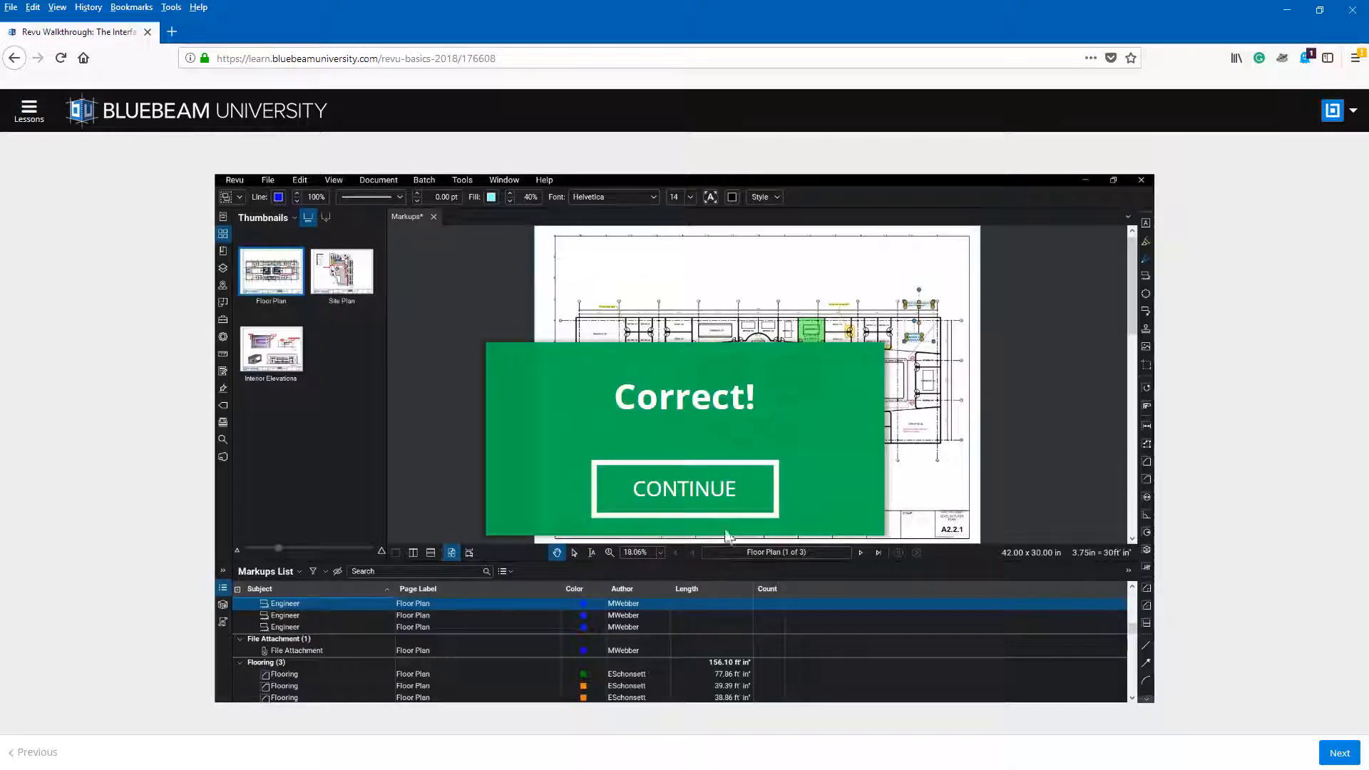
- Continue past the Correct! panel and open the course completion certificate via View certificate
left_click(685, 489)
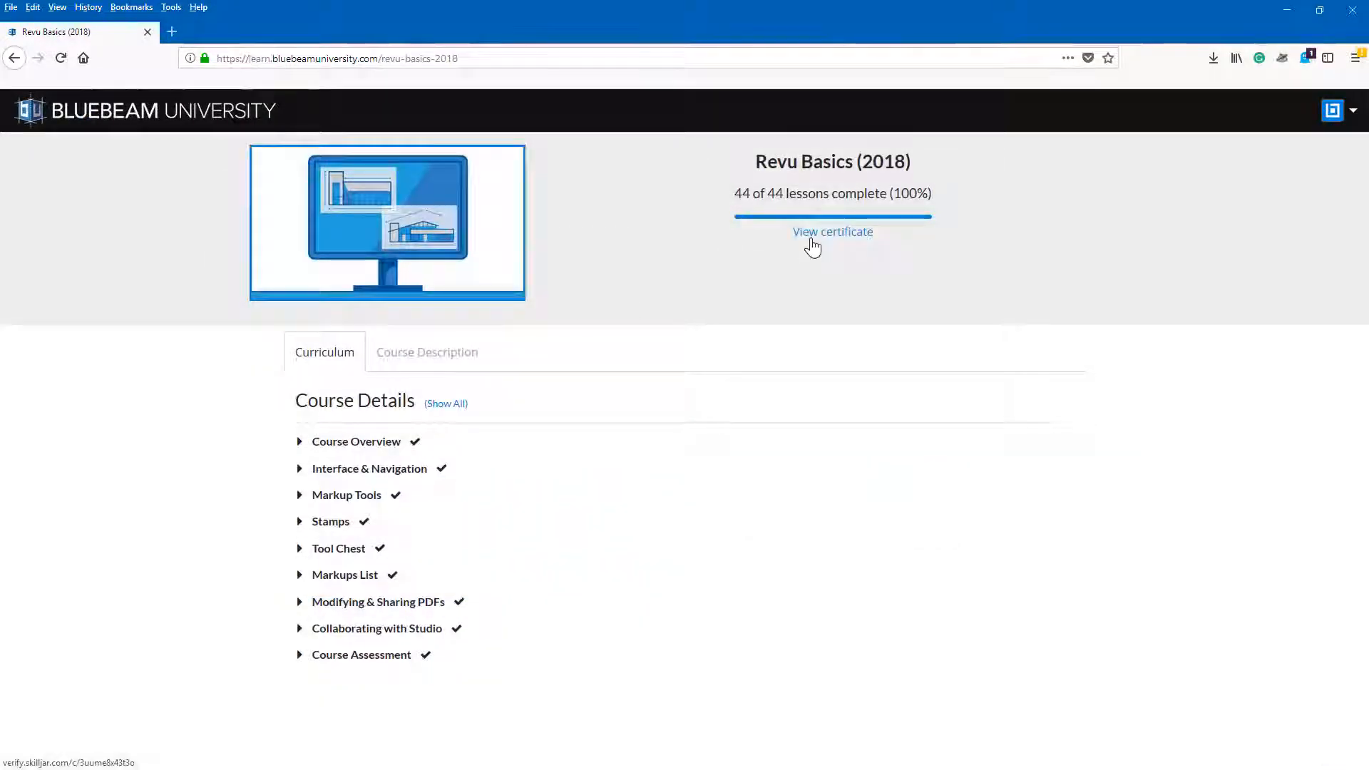
left_click(814, 239)
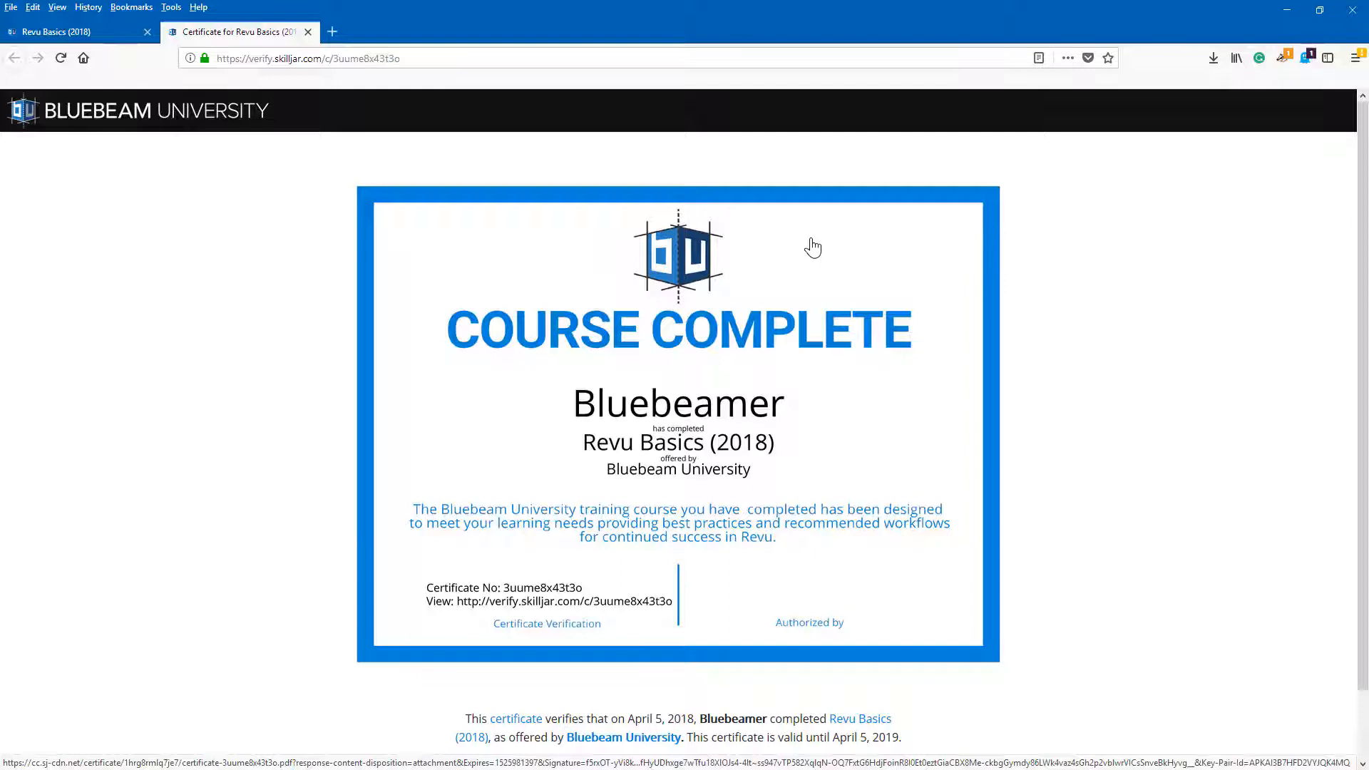